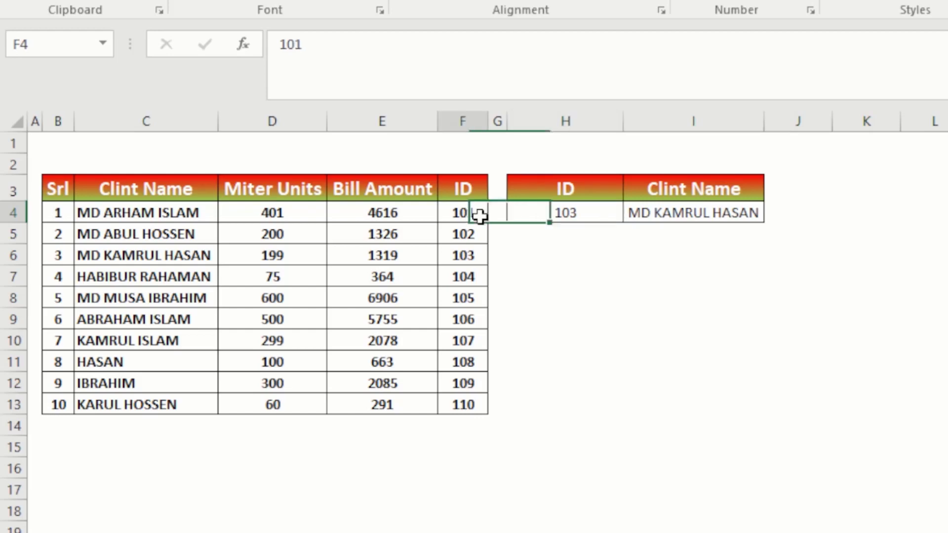
click(475, 188)
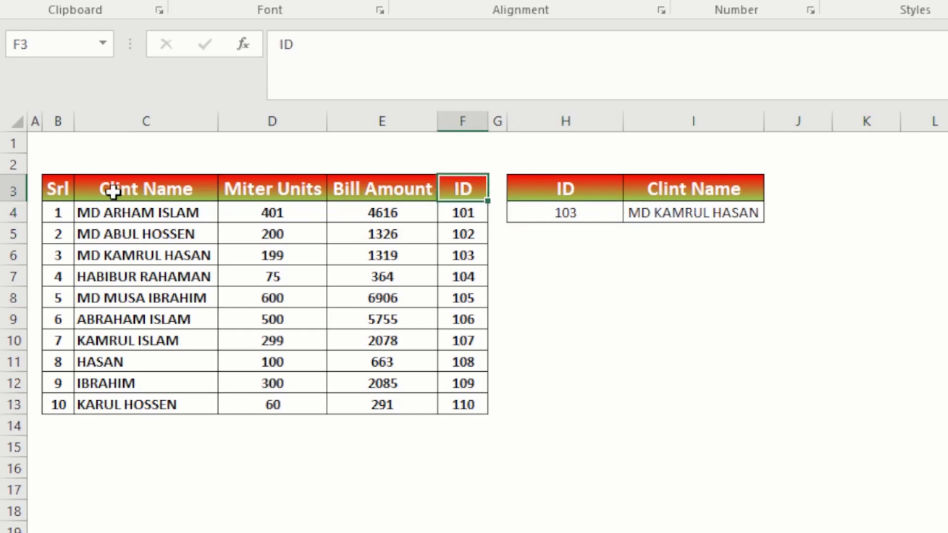
click(81, 189)
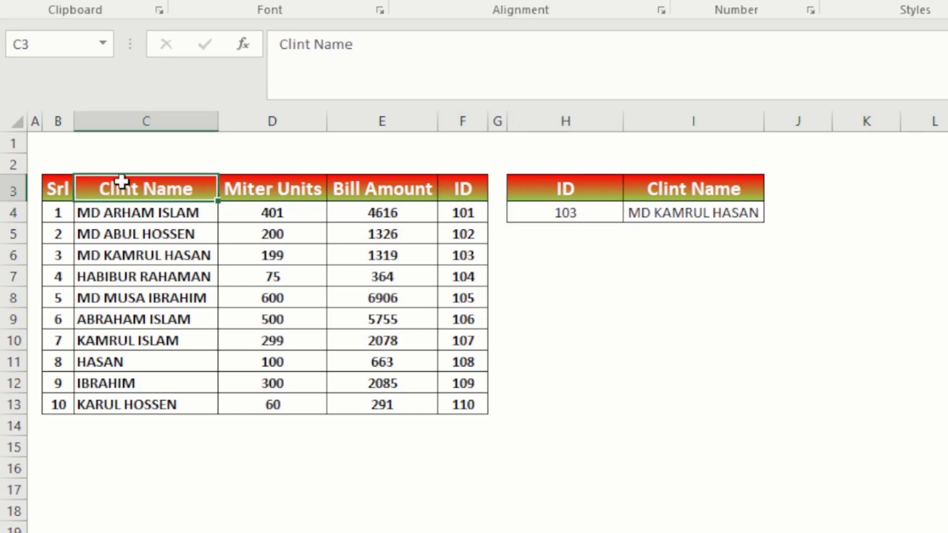
click(588, 215)
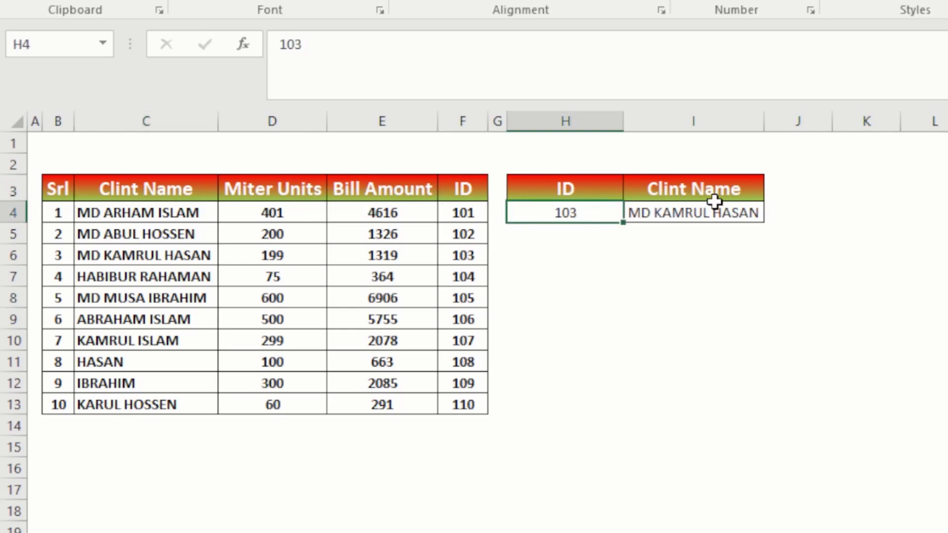
click(475, 188)
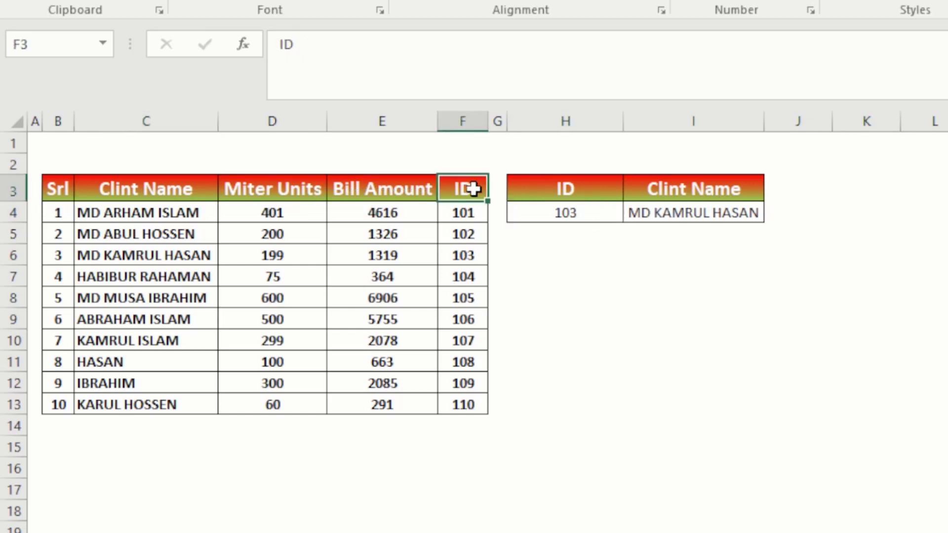
click(373, 188)
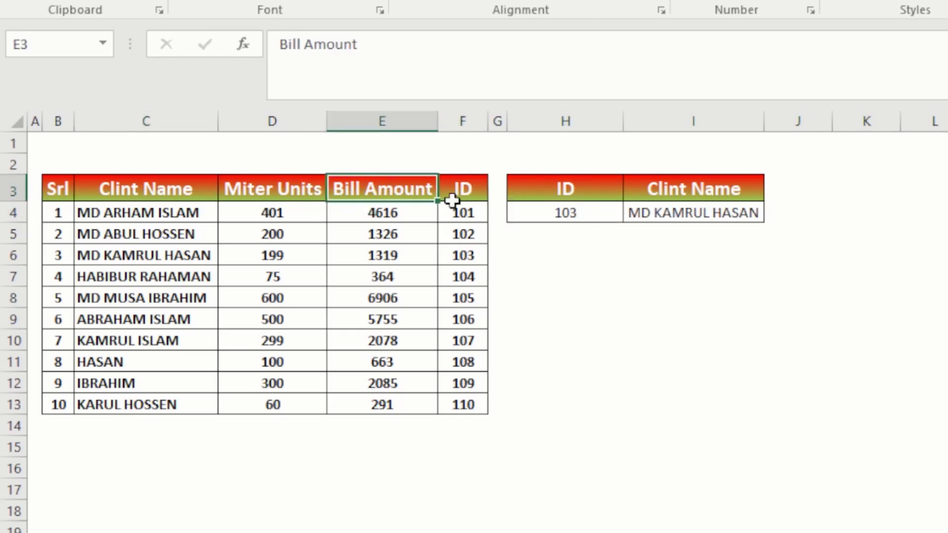
- Set the lookup ID in cell H4 to 102
click(549, 216)
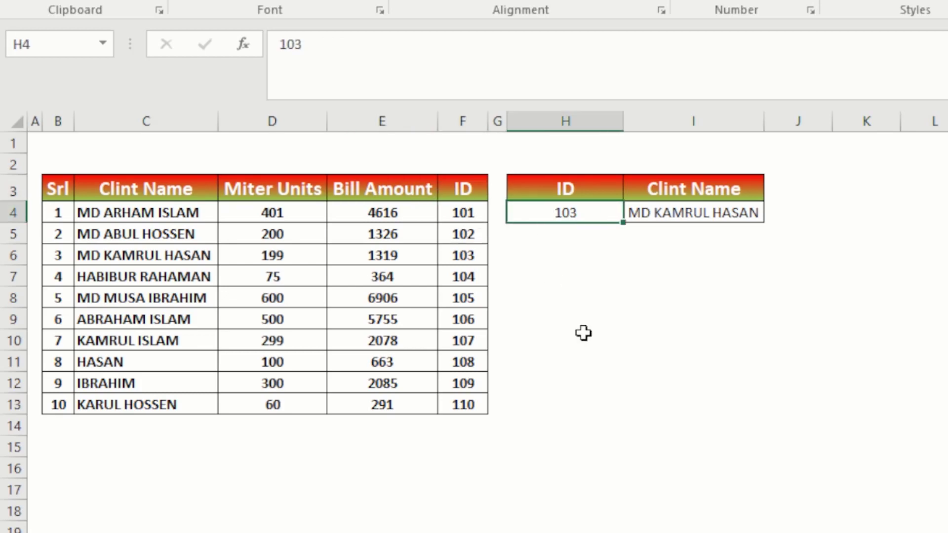
text(102)
key(Return)
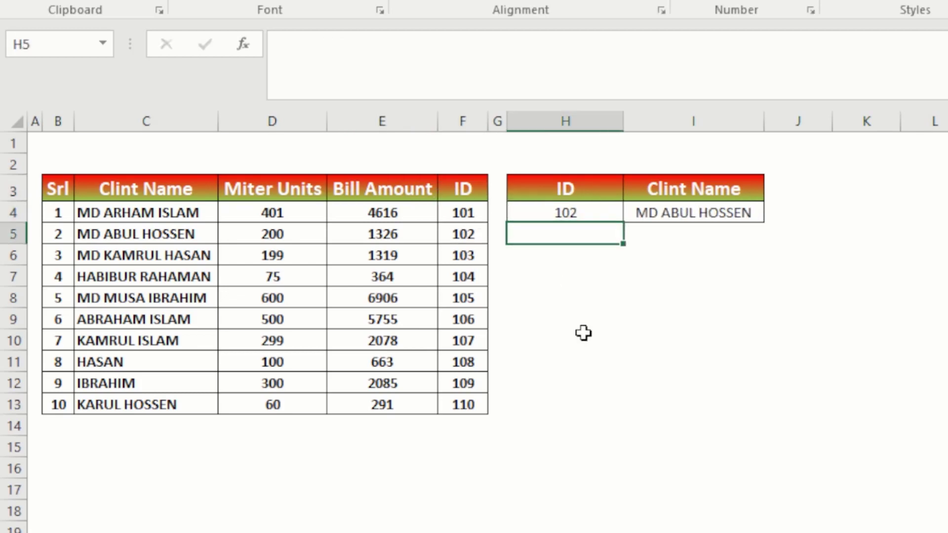
- Check the Clint Name lookup against the ID 102 row and clear the existing formula from cell I4
click(451, 238)
click(206, 227)
click(711, 217)
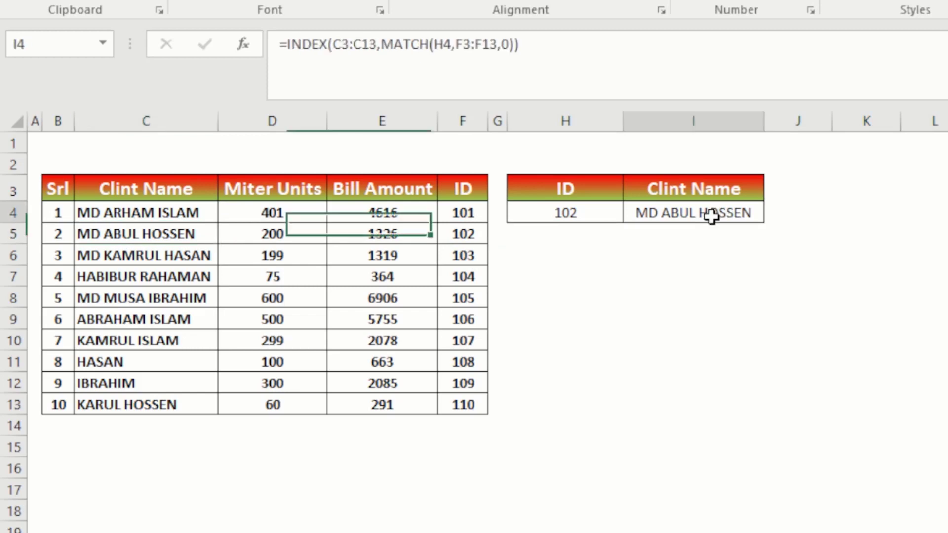
click(603, 212)
click(710, 213)
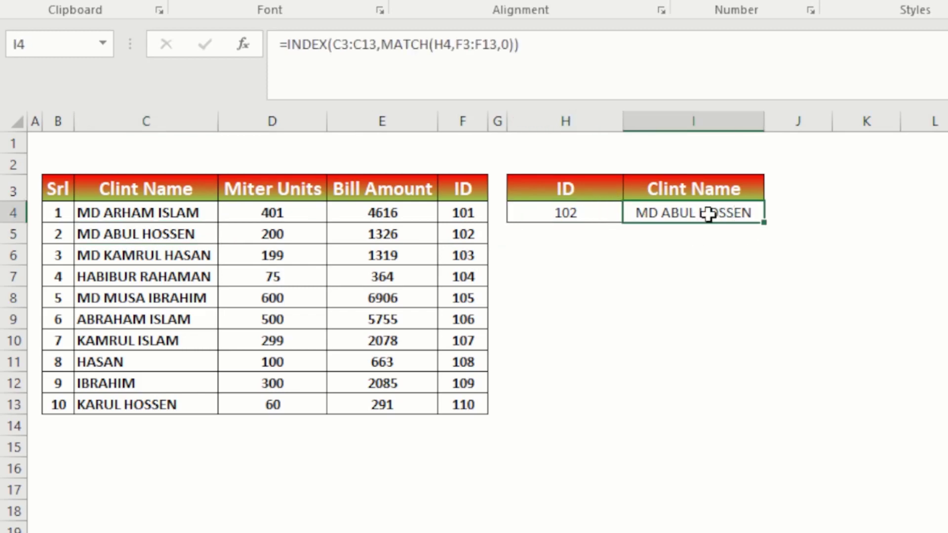
key(Delete)
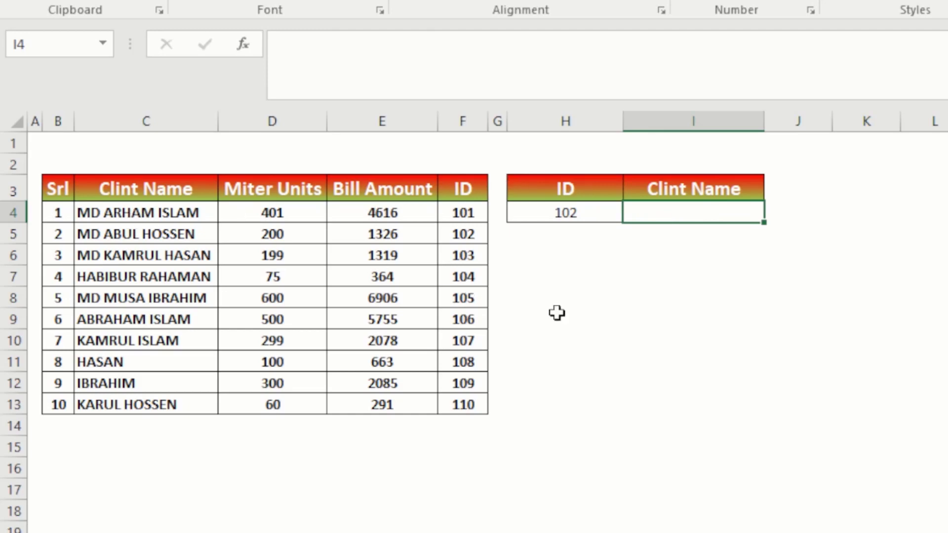
- Try to look up the client name in cell I4 with =VLOOKUP(H4,C4:F13,-4,0)
text(=)
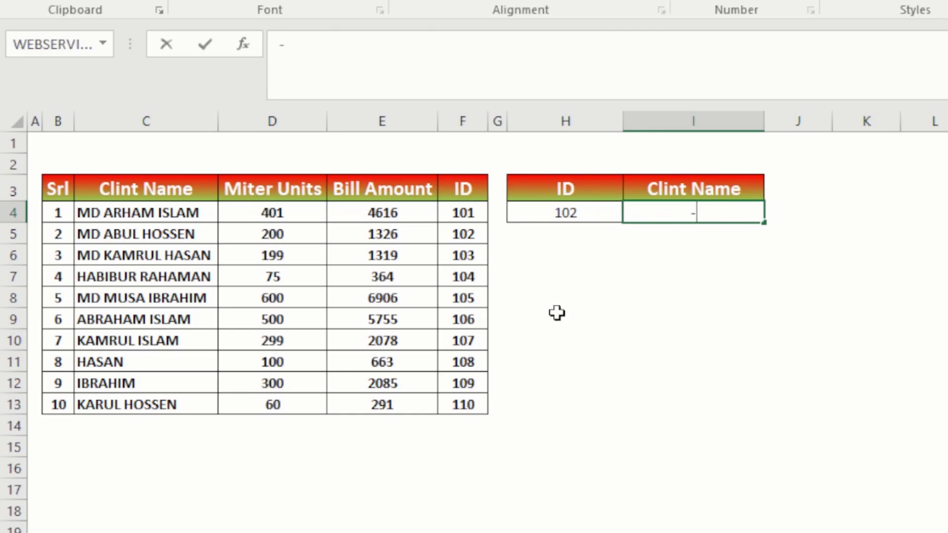
text(vl)
key(Tab)
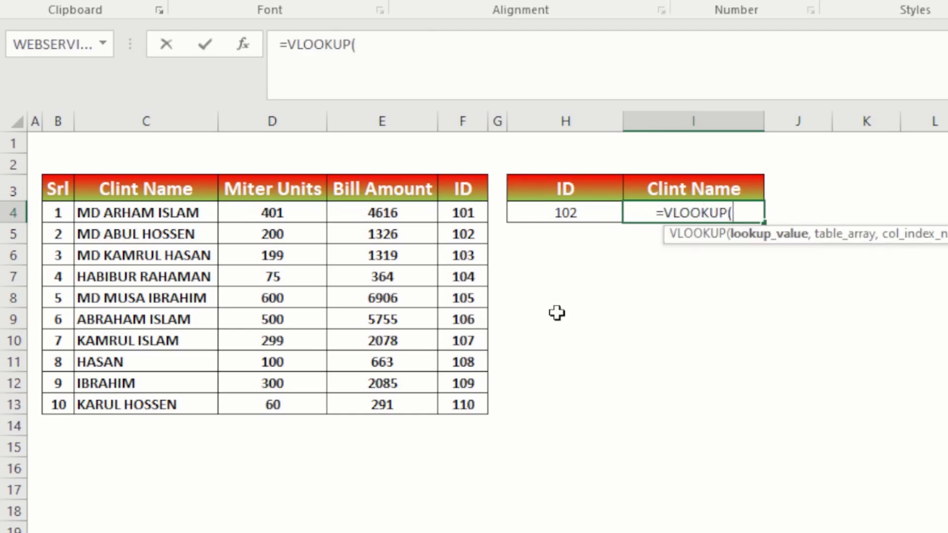
click(561, 208)
text(,)
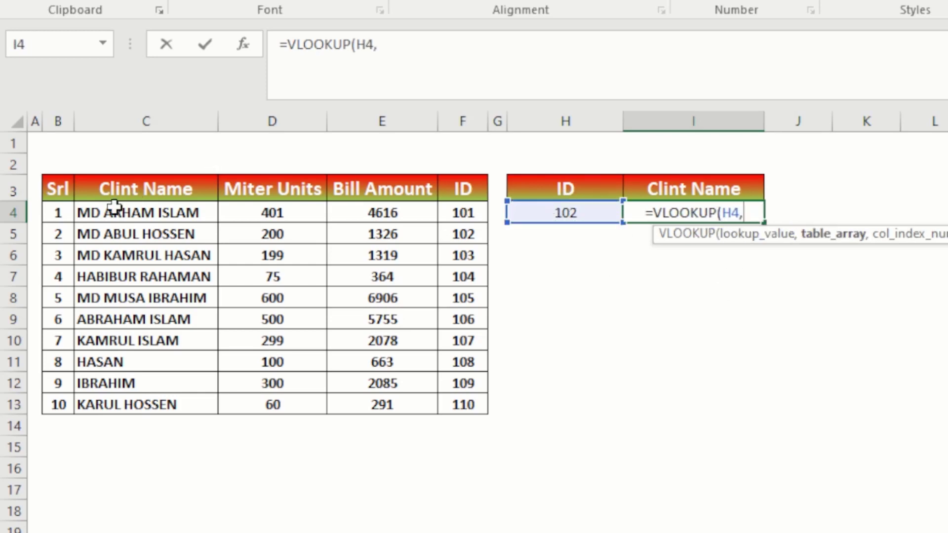
click(100, 208)
drag(101, 208, 455, 401)
text(,)
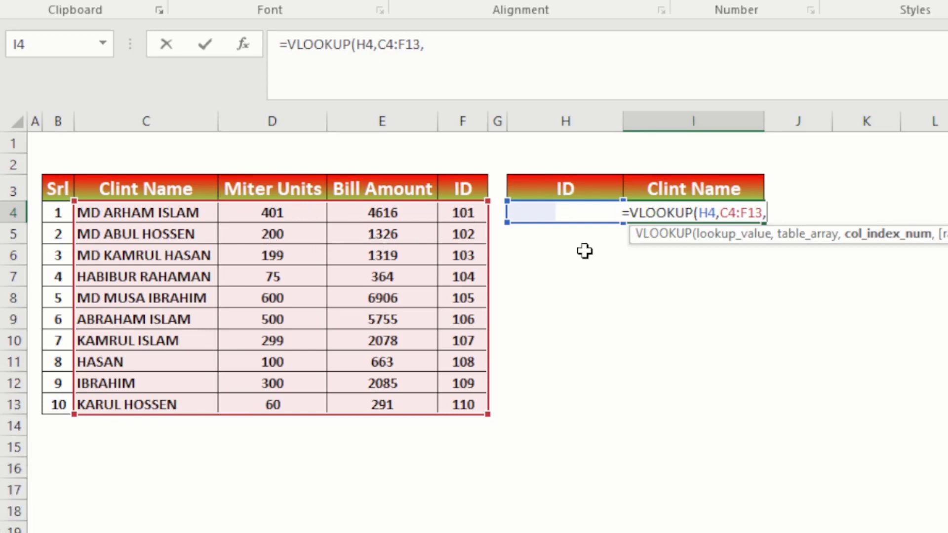
text(-4)
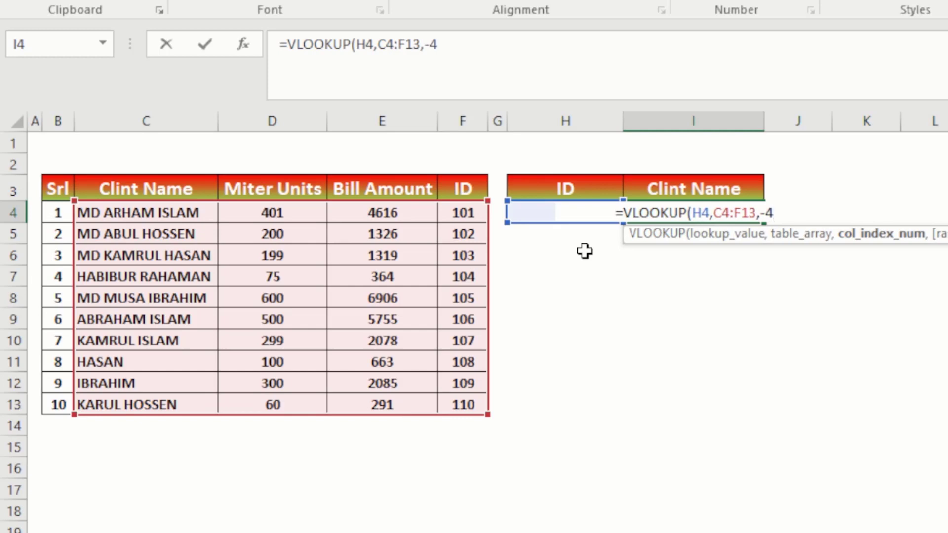
text(,0)
key(Return)
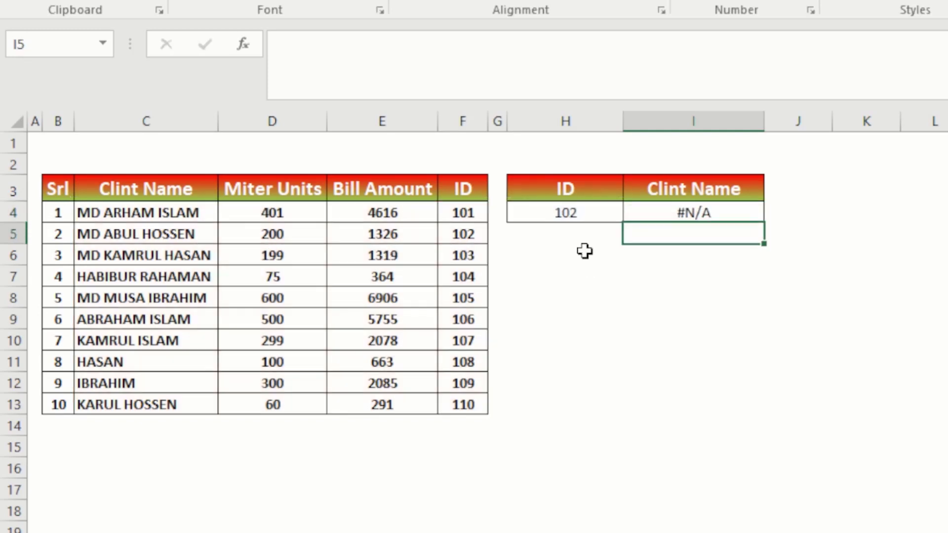
- Change the column index number of the VLOOKUP formula in I4 to 4
click(662, 213)
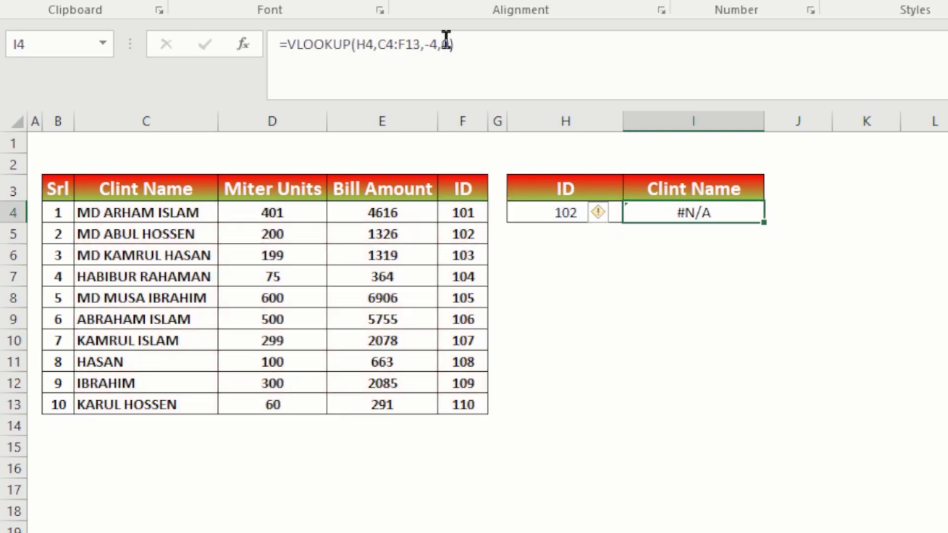
click(431, 43)
key(BackSpace)
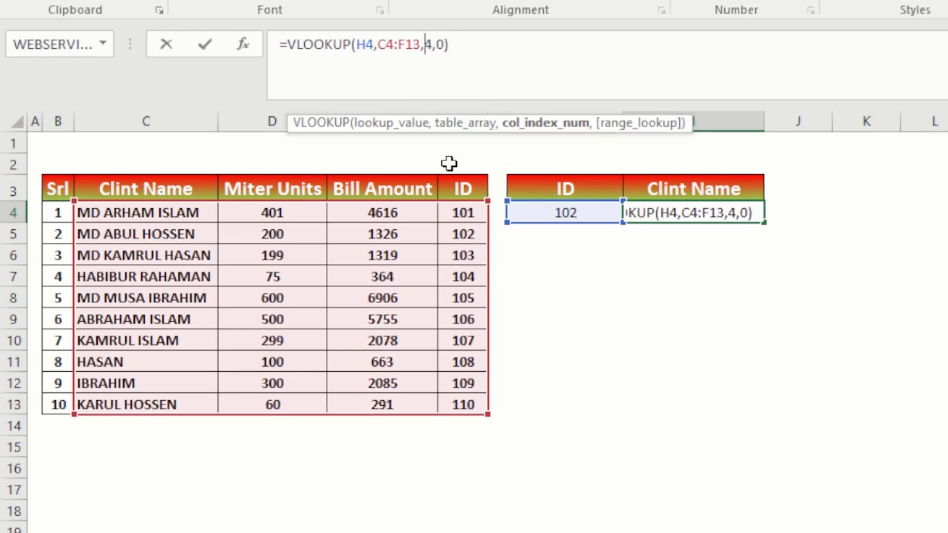
key(Return)
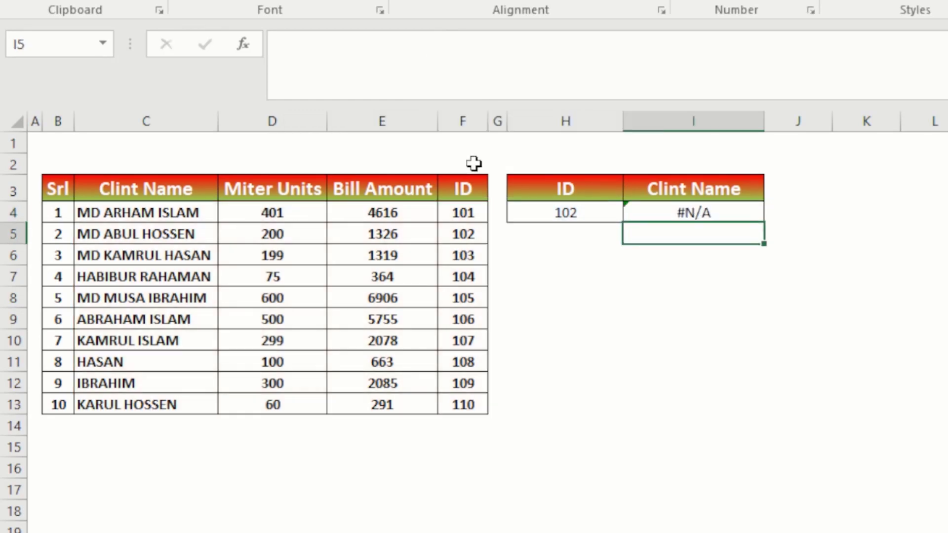
- Review the VLOOKUP formula against the ID column and clear the formula from cell I4
click(687, 214)
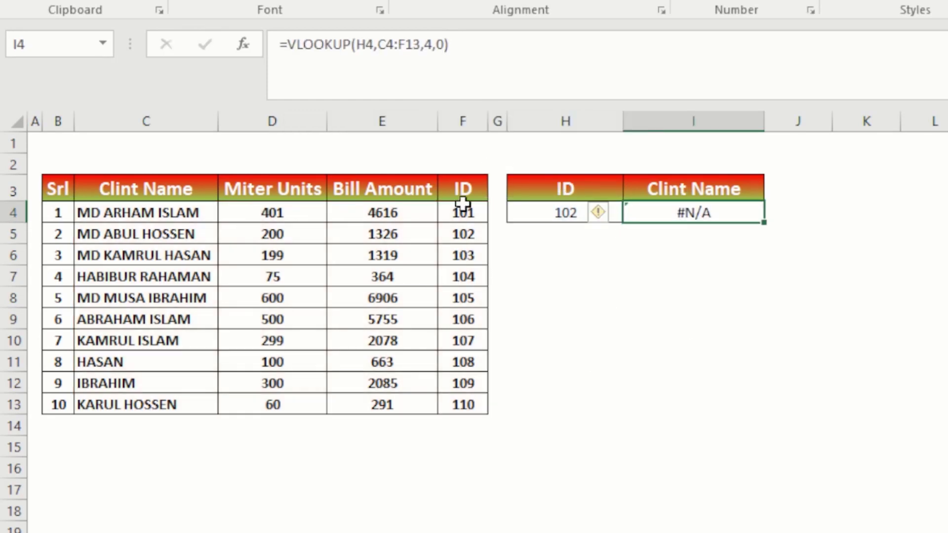
click(470, 177)
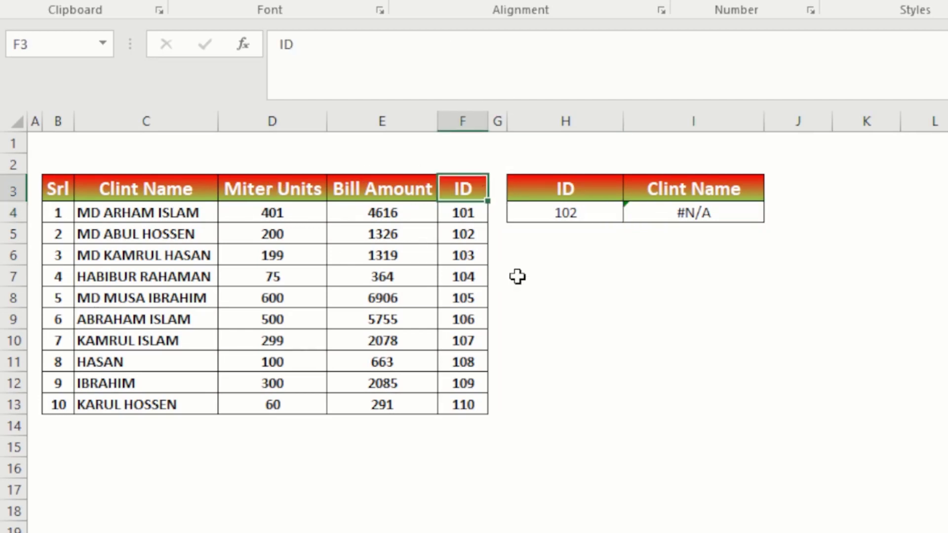
click(466, 279)
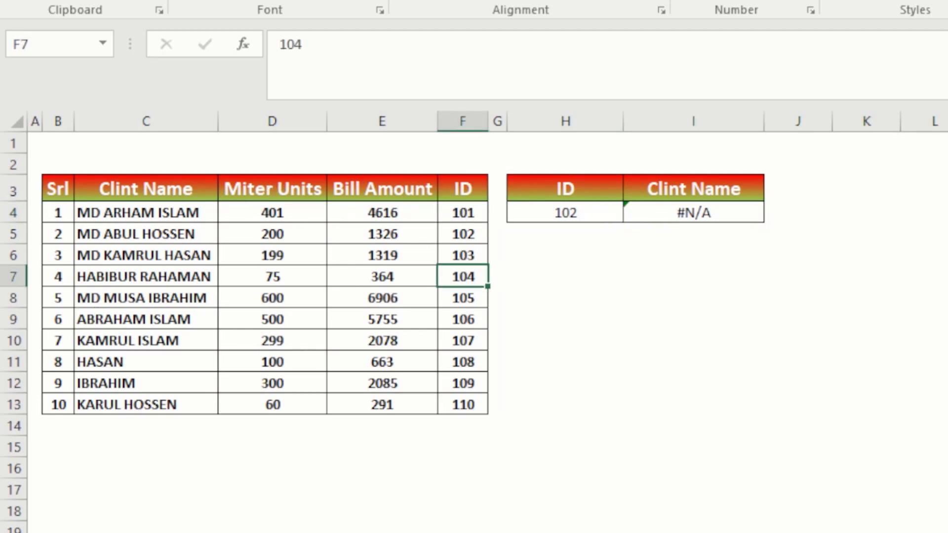
click(722, 227)
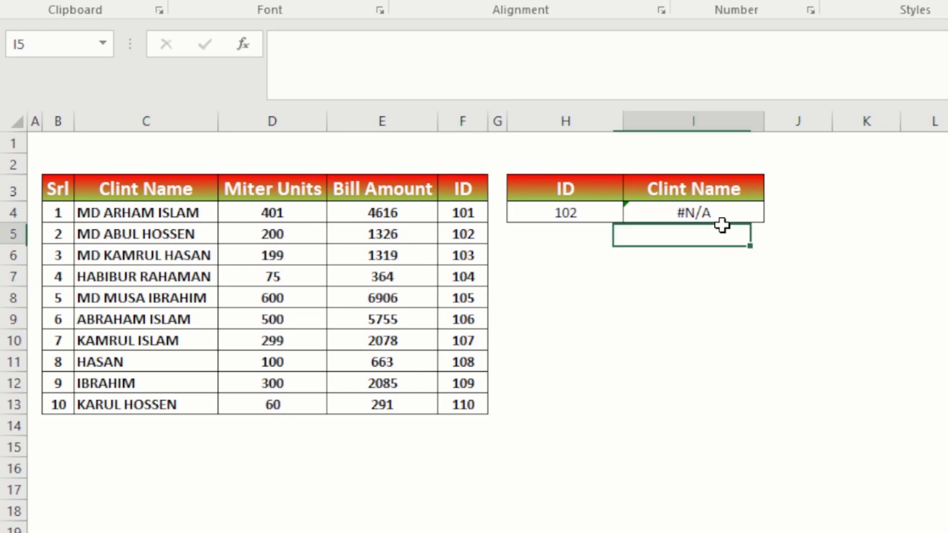
click(722, 214)
key(Delete)
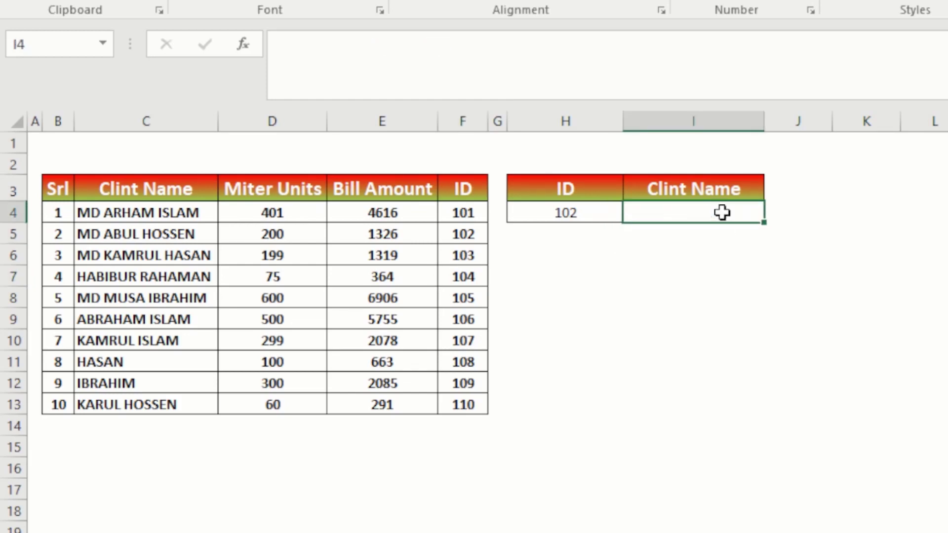
- Begin an INDEX formula in cell I4 with the client names C4:C13 as its array
text(=)
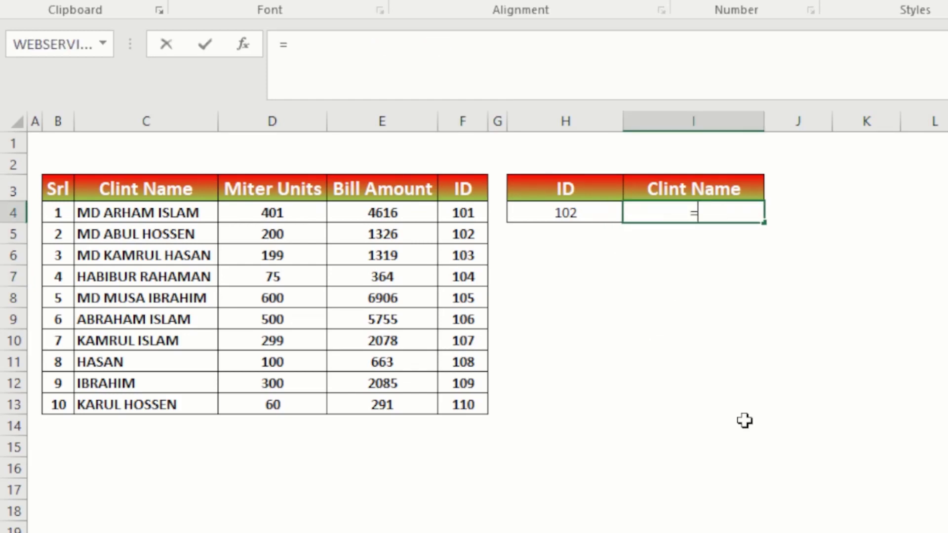
text(inde)
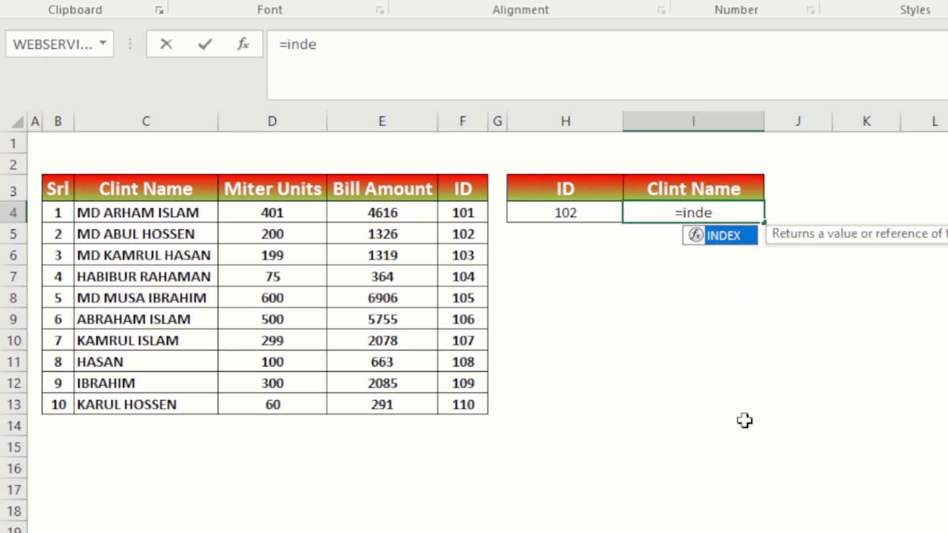
key(Tab)
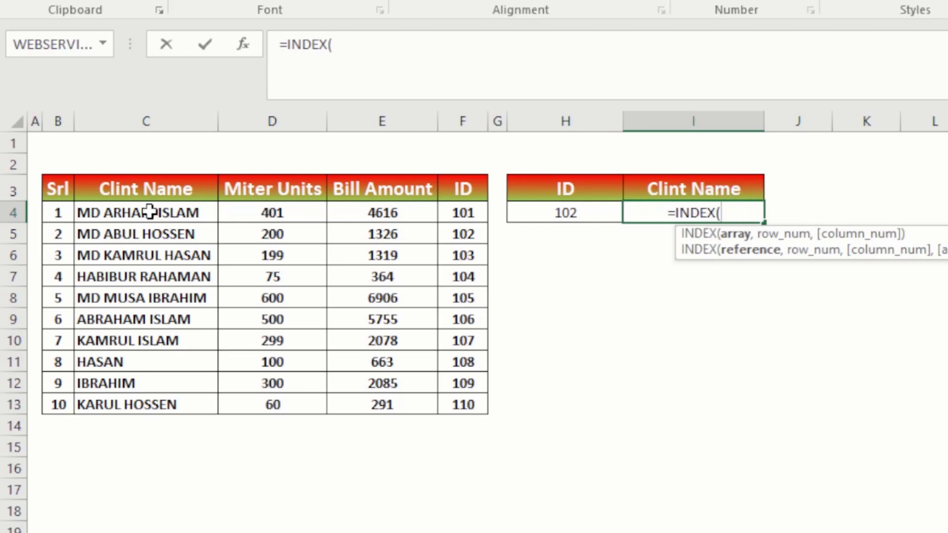
drag(151, 213, 143, 407)
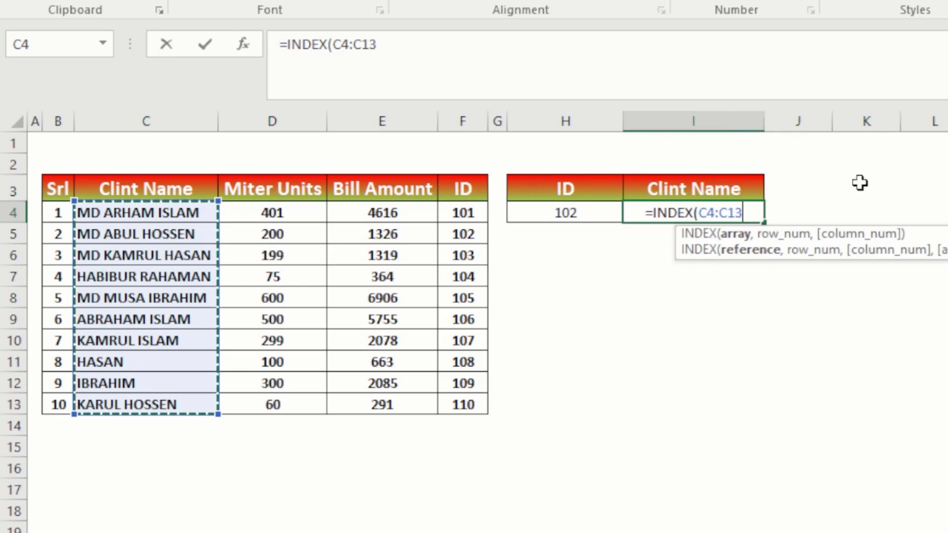
text(,)
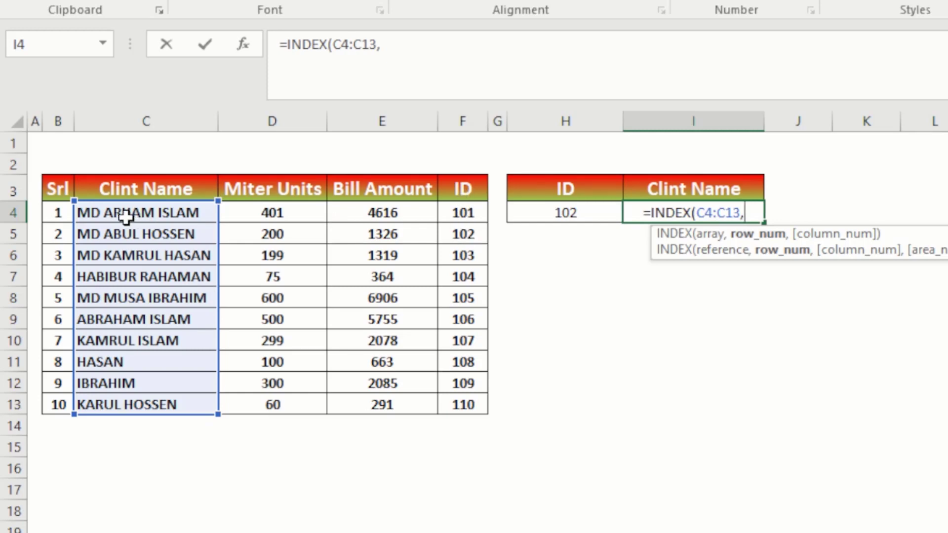
- Nest a MATCH function as the row number of the INDEX formula, with H4 as its lookup value
text(ma)
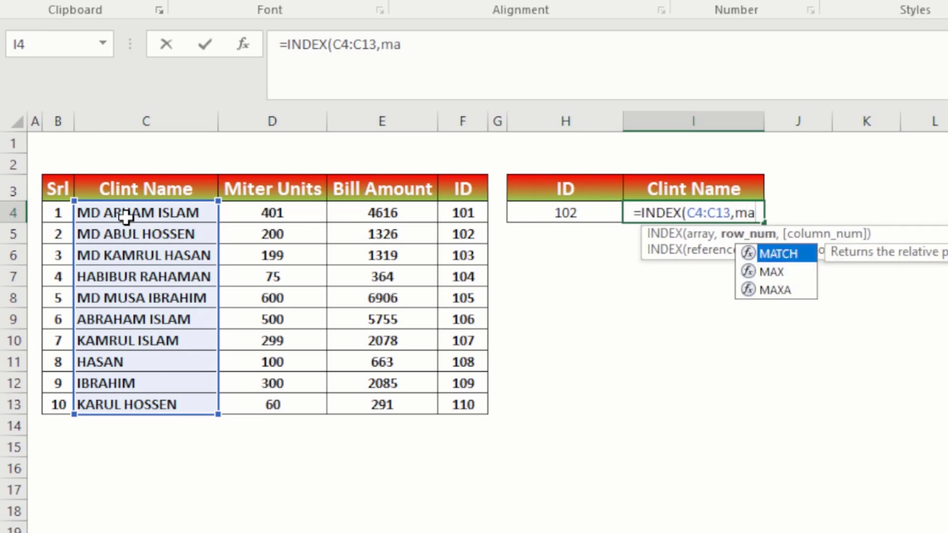
text(tch)
key(Tab)
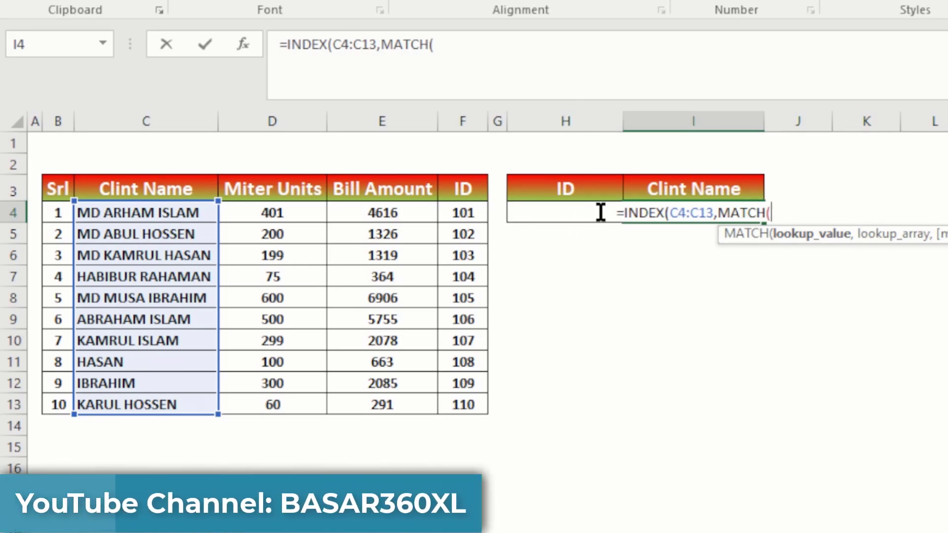
click(495, 213)
key(Right)
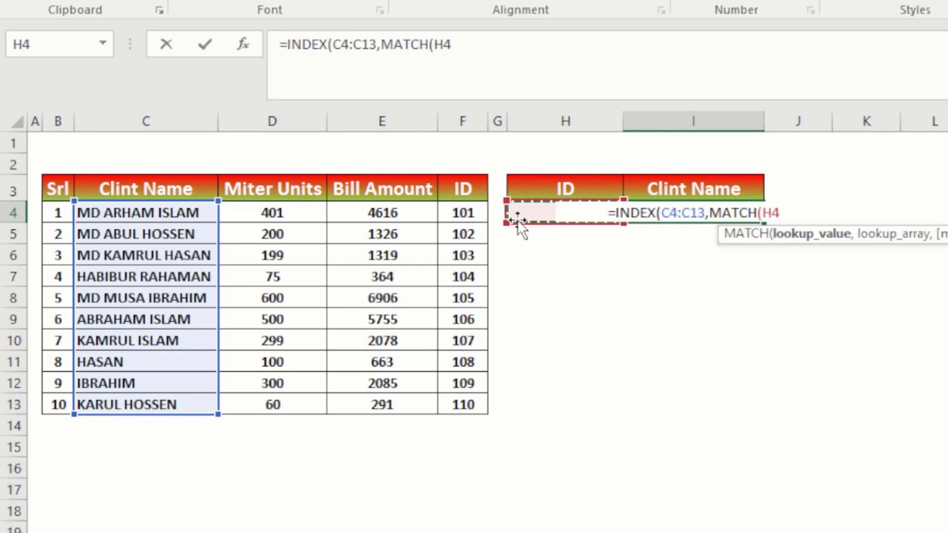
key(BackSpace)
text(4)
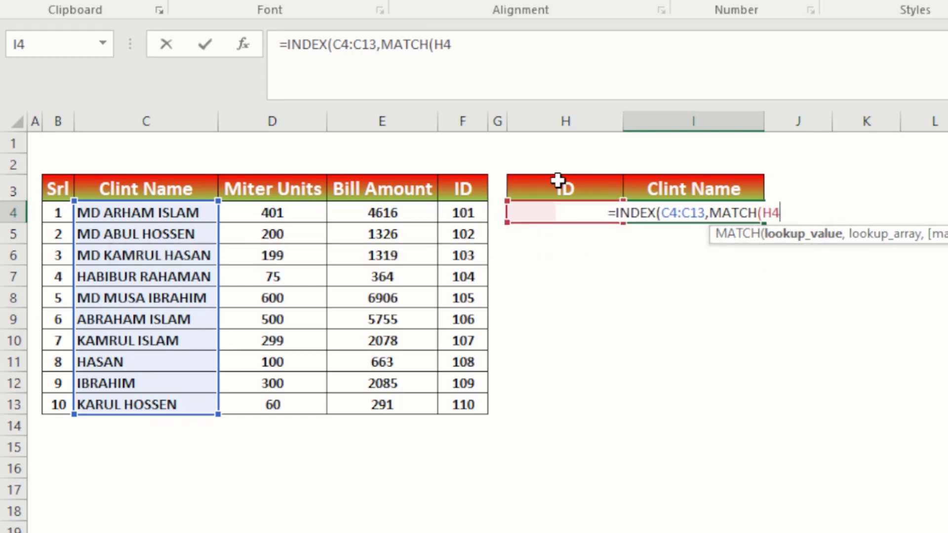
text(,)
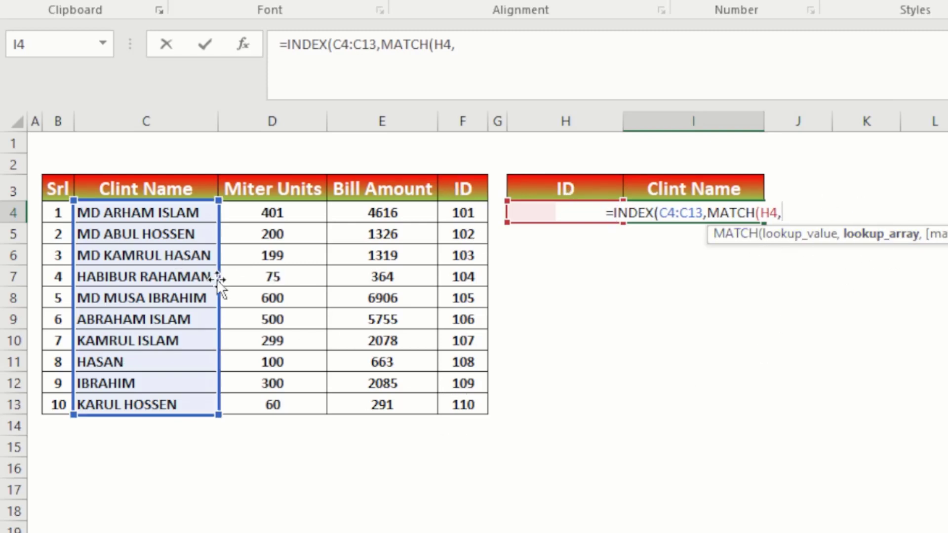
- Complete the MATCH with lookup array F4:F13 and exact match 0, and enter the formula in I4, accepting the added closing parenthesis
click(454, 208)
drag(454, 209, 474, 401)
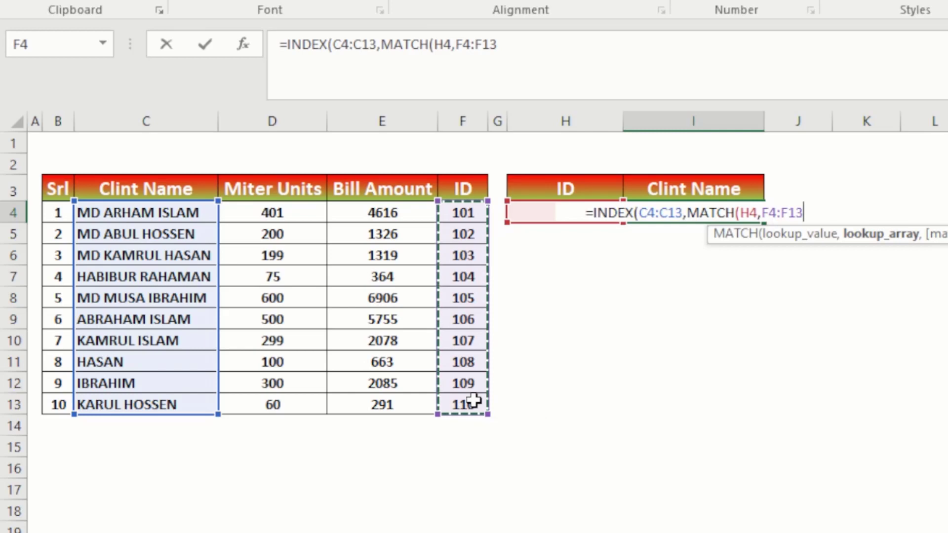
text(,)
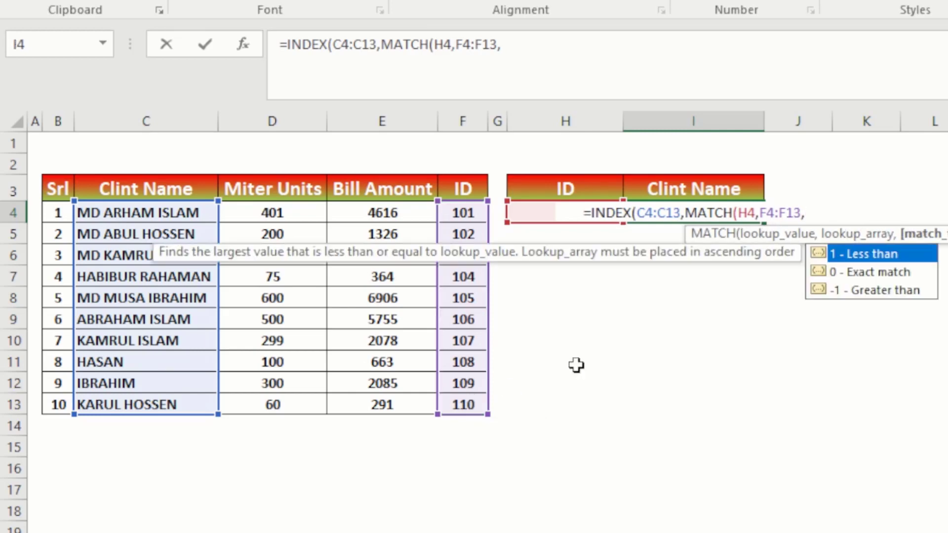
double_click(882, 271)
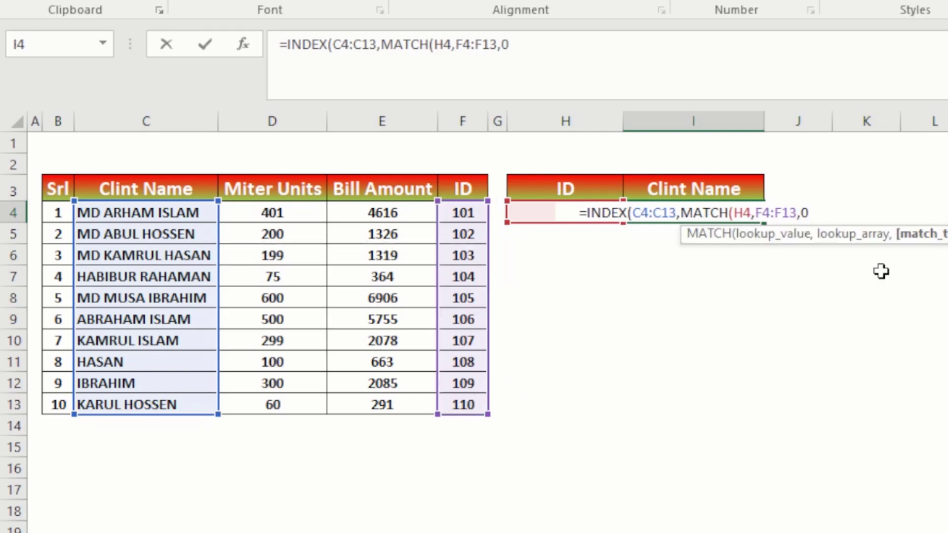
text())
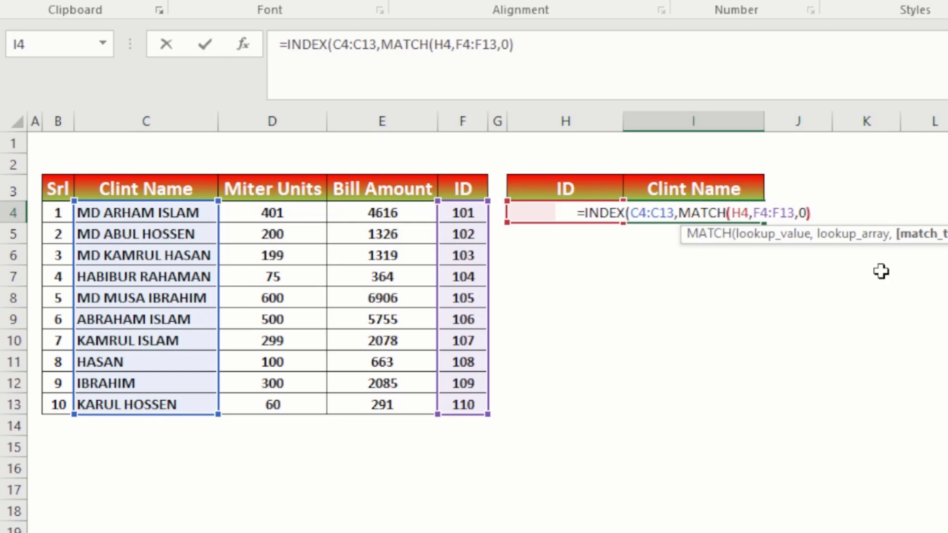
key(Return)
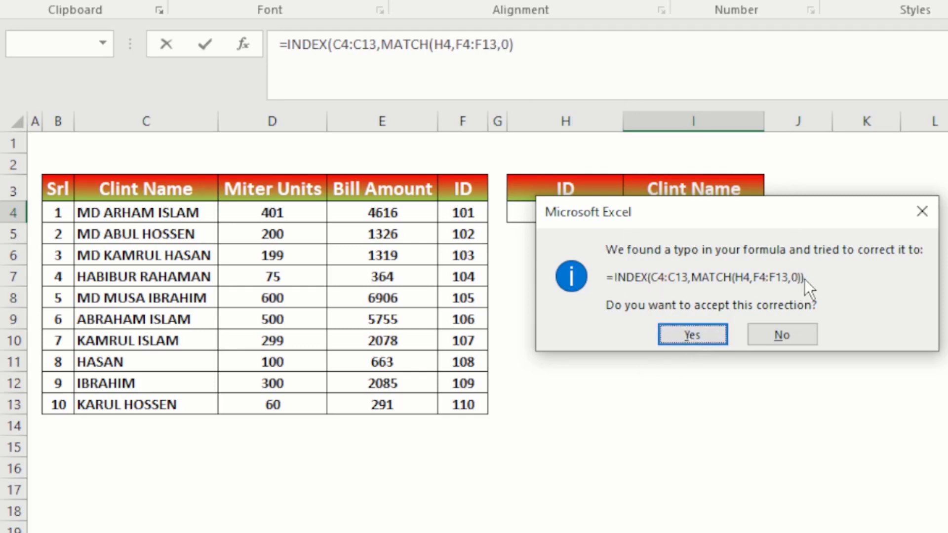
click(698, 330)
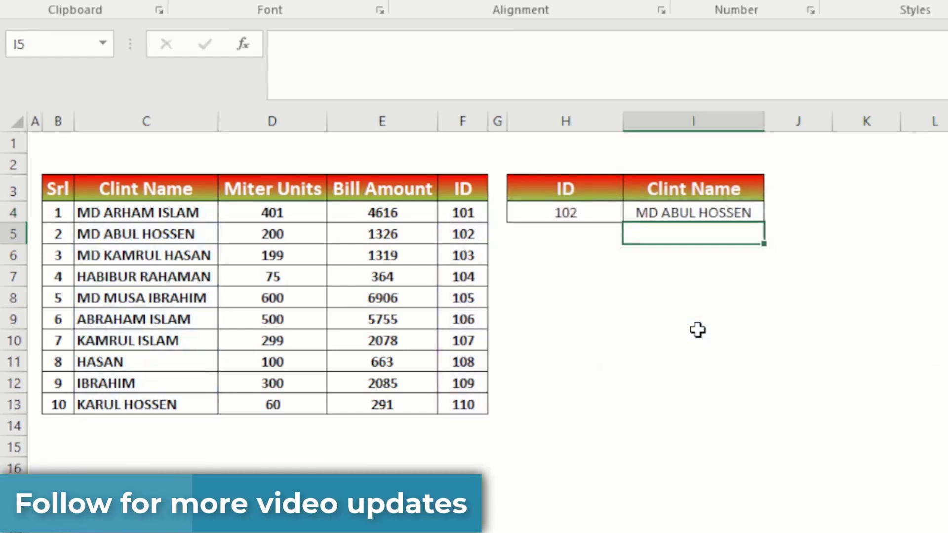
- Check the returned client name against the table and replace the lookup ID in H4 with the ID from cell F6
click(575, 194)
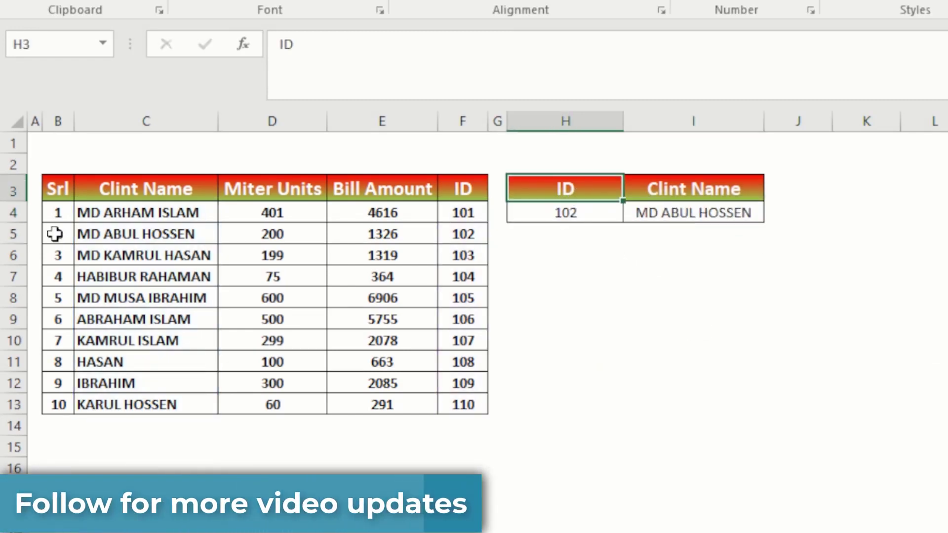
click(469, 215)
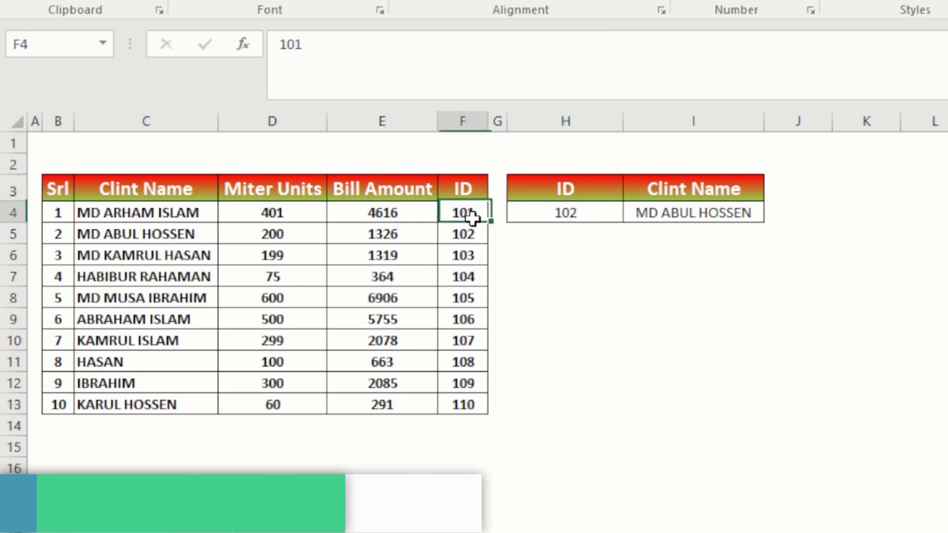
click(96, 247)
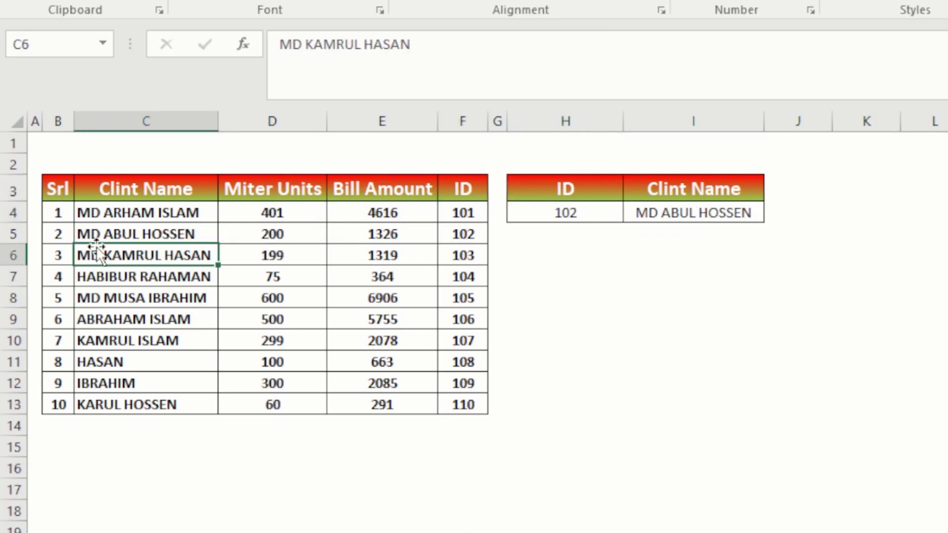
click(464, 260)
click(565, 212)
text(1)
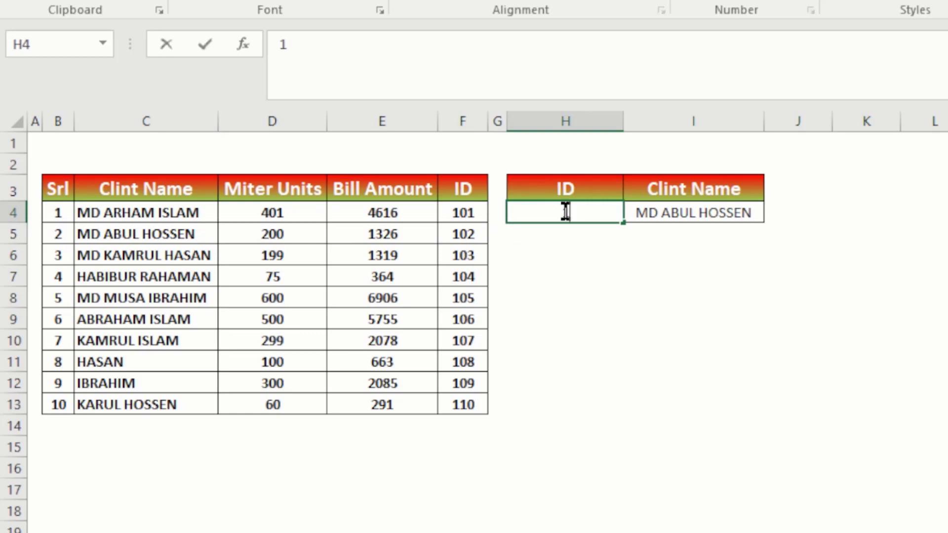
text(03)
key(Return)
- Examine the INDEX and MATCH formula in I4 and compare its returned name with row 6, the ID column and the client name column
click(699, 212)
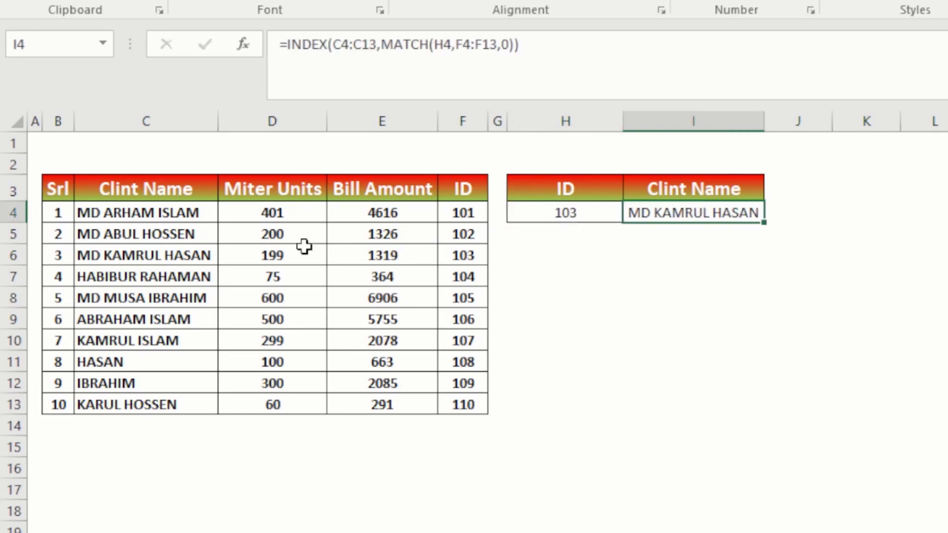
click(153, 262)
click(495, 256)
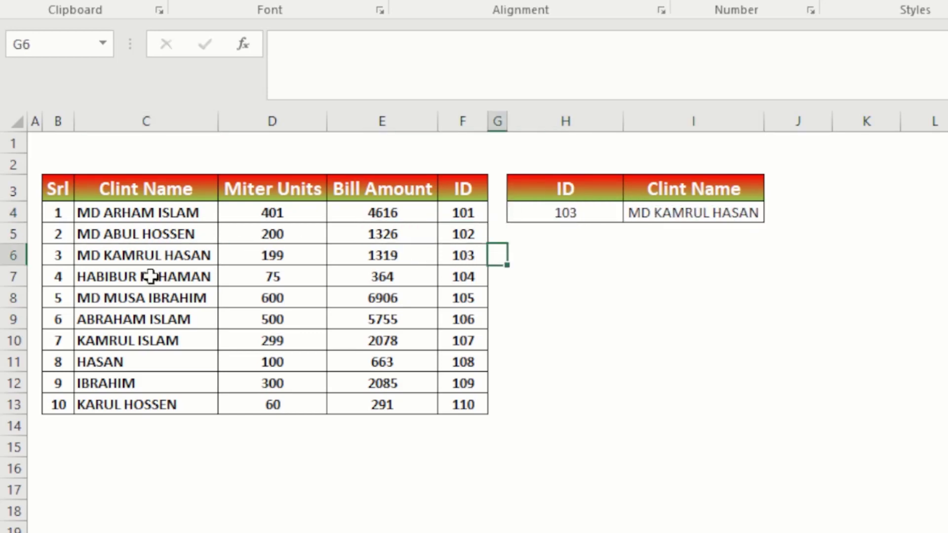
click(13, 255)
click(626, 216)
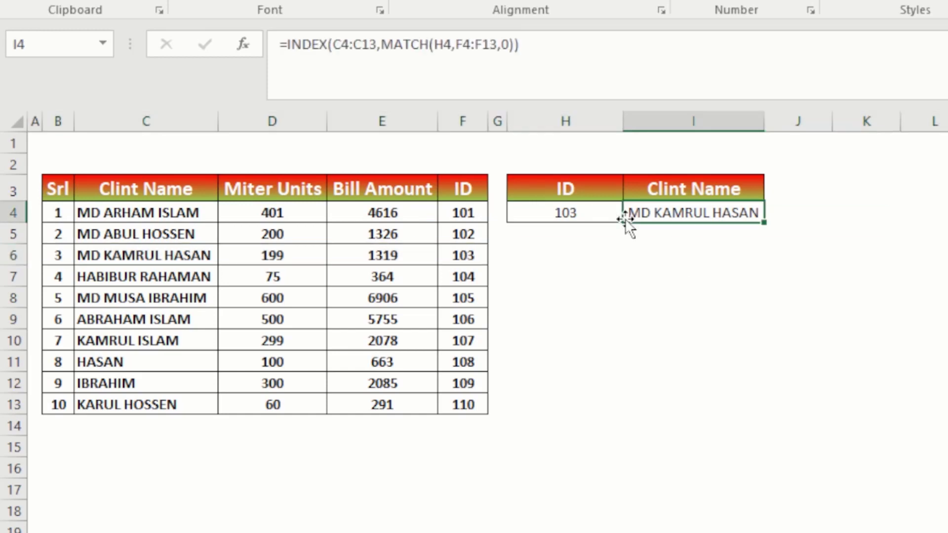
click(459, 118)
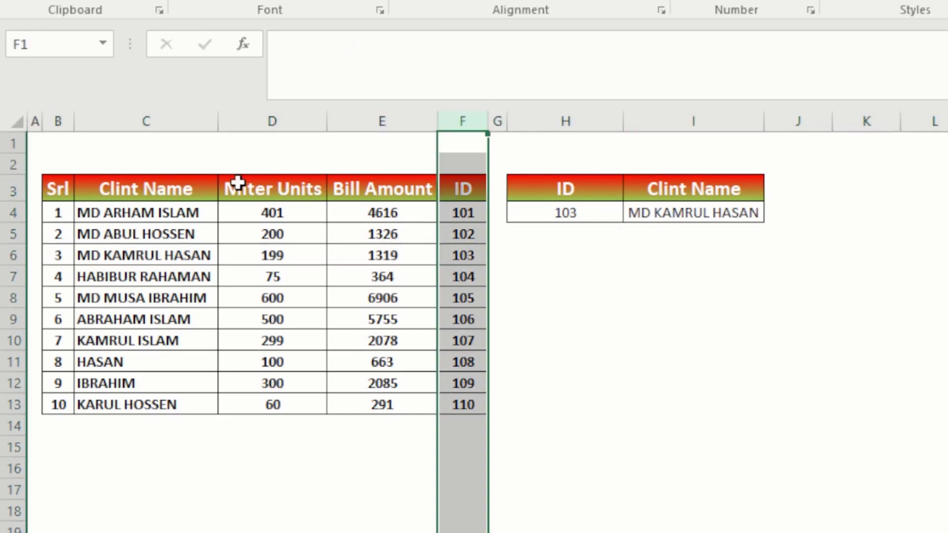
click(137, 209)
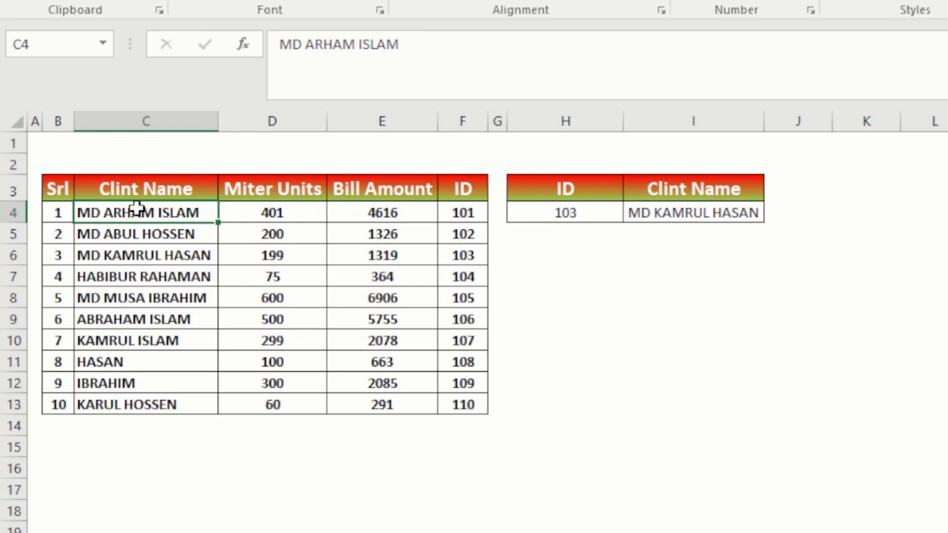
click(575, 227)
click(704, 212)
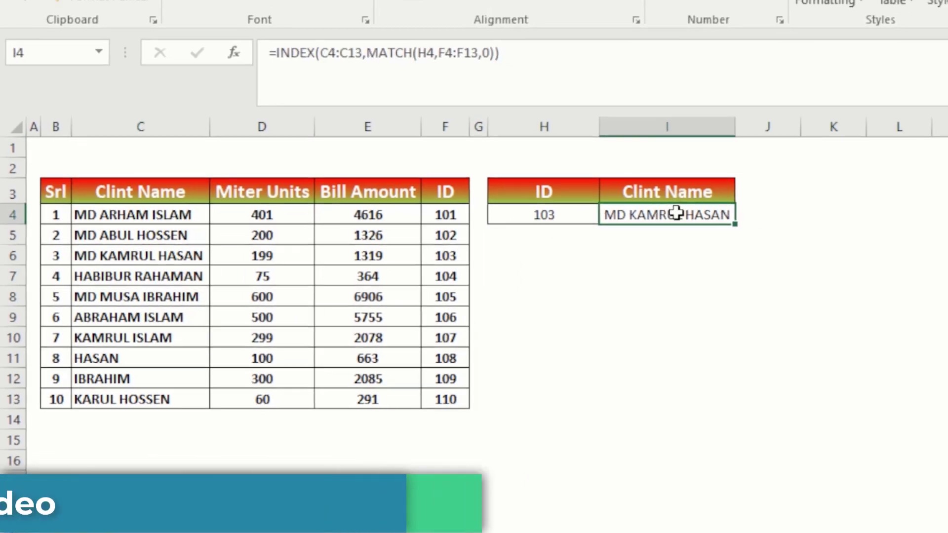